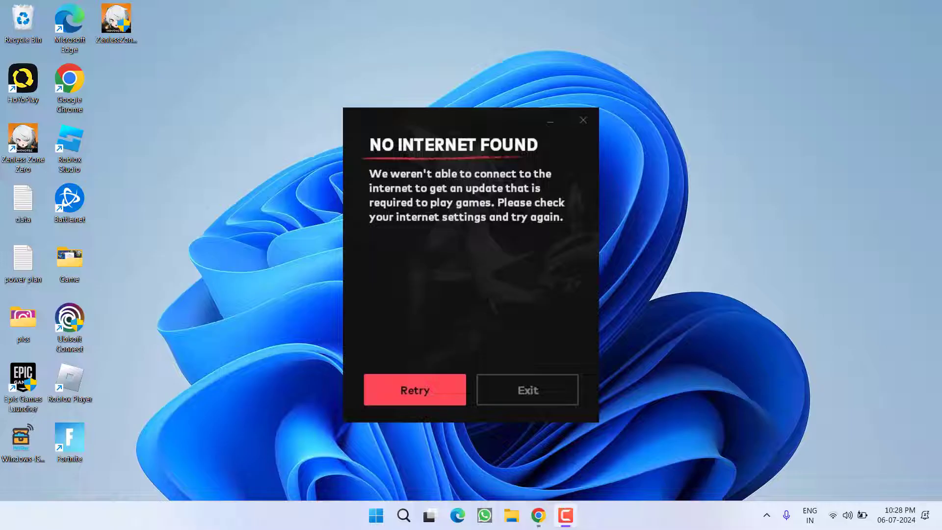
Step: Dismiss the launcher's 'No Internet Found' error window
click(527, 390)
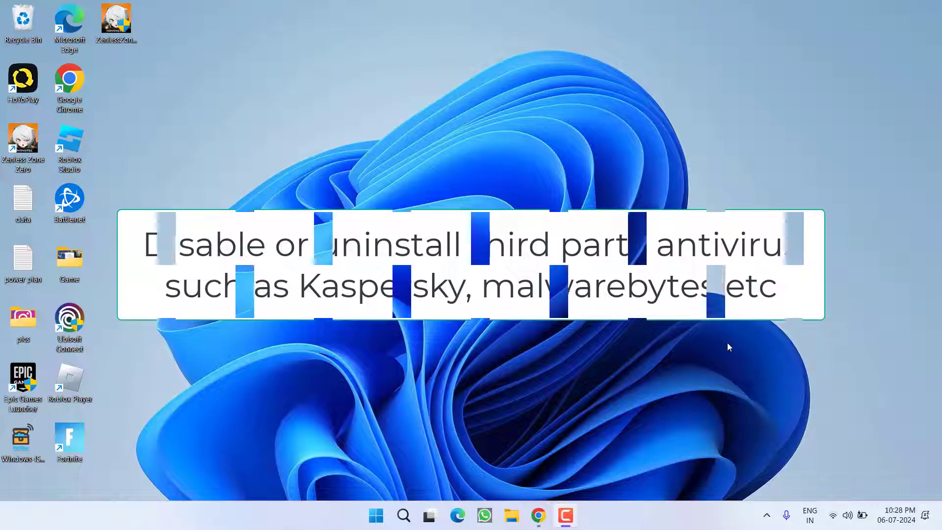
Step: Bring up the Proton VPN site in Chrome, highlight its heading, then minimize Chrome
click(538, 516)
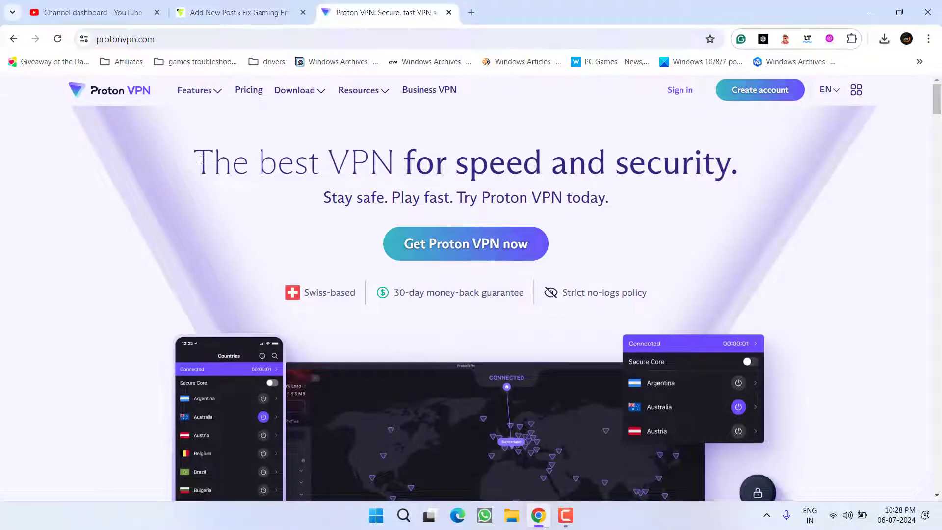
drag(195, 164, 740, 180)
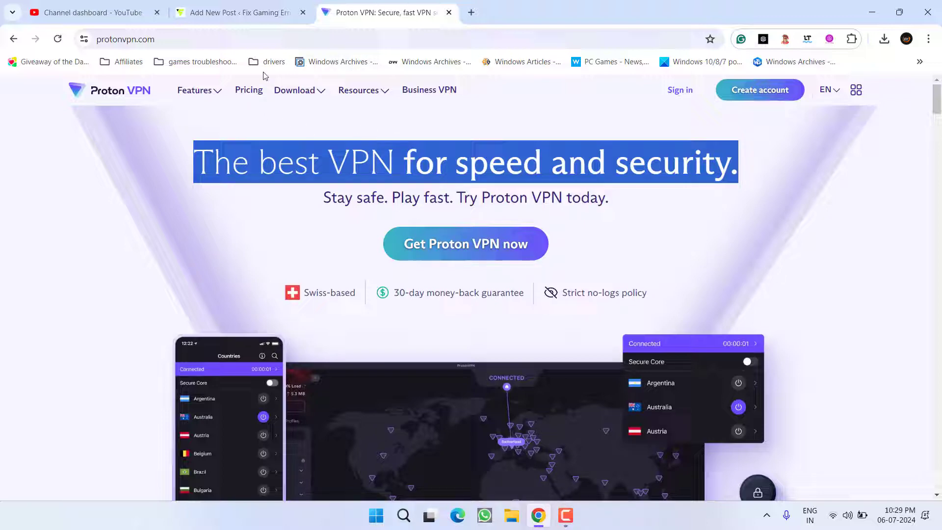
click(872, 13)
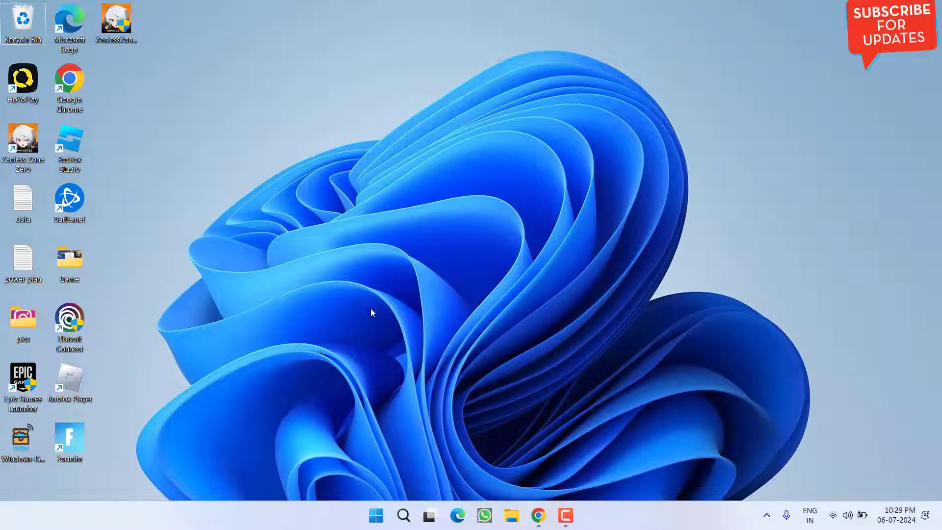
Step: Launch ncpa.cpl from the Win+X Run box to list the network adapters
right_click(376, 516)
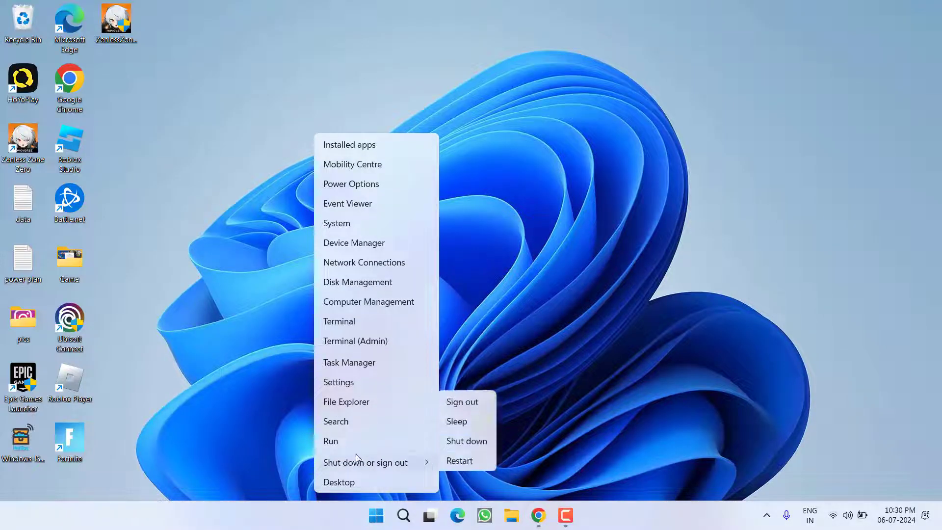
click(343, 443)
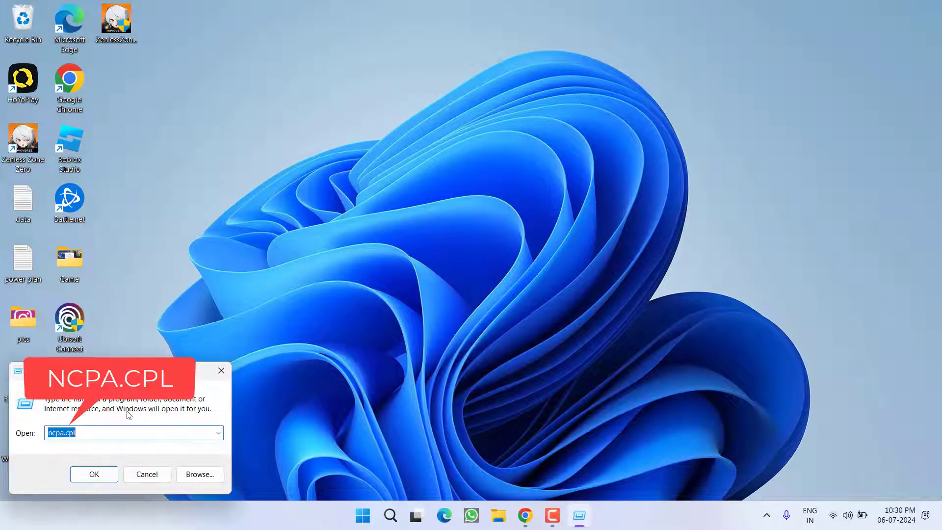
click(95, 475)
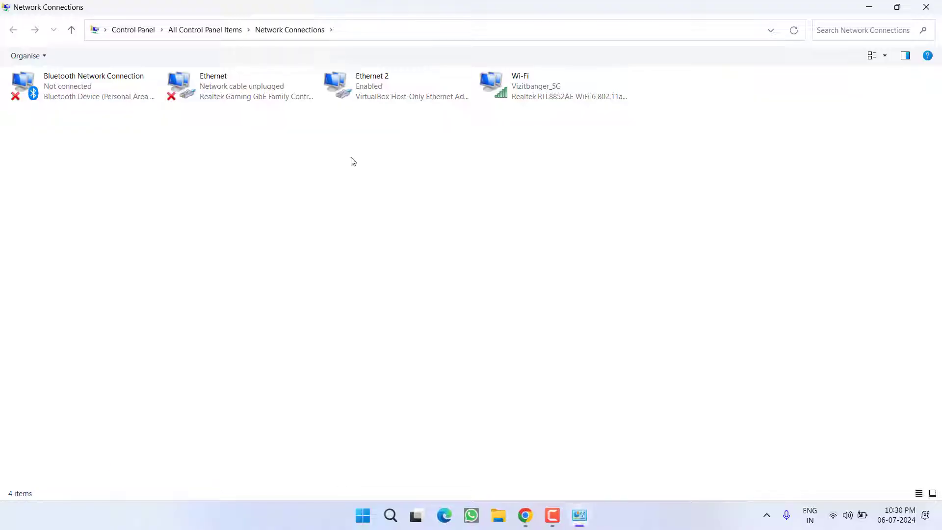
Step: Uncheck IPv6 in the Wi-Fi adapter's properties and bring up its IPv4 settings
right_click(511, 88)
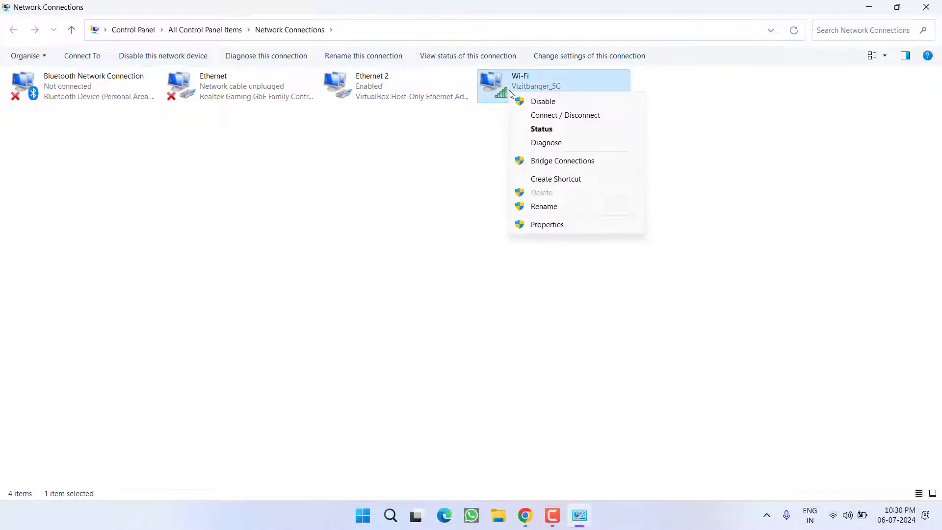
click(546, 224)
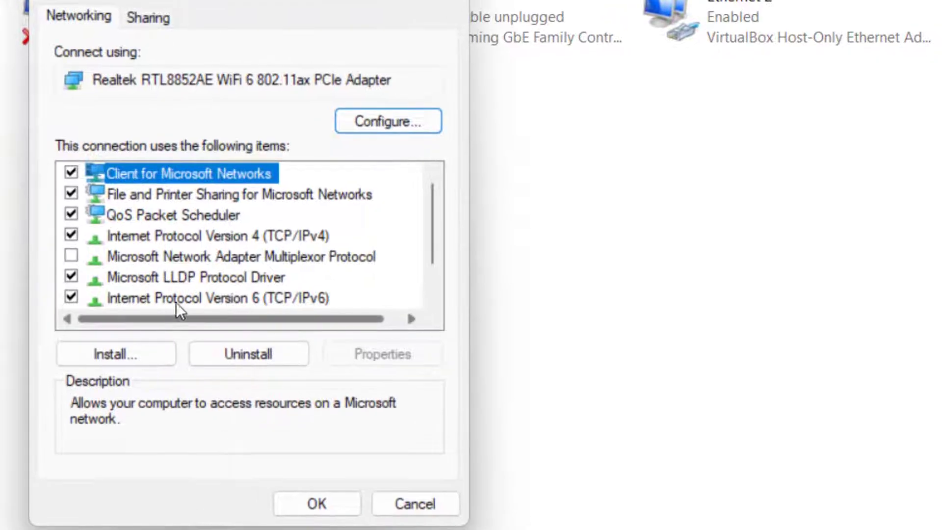
click(221, 298)
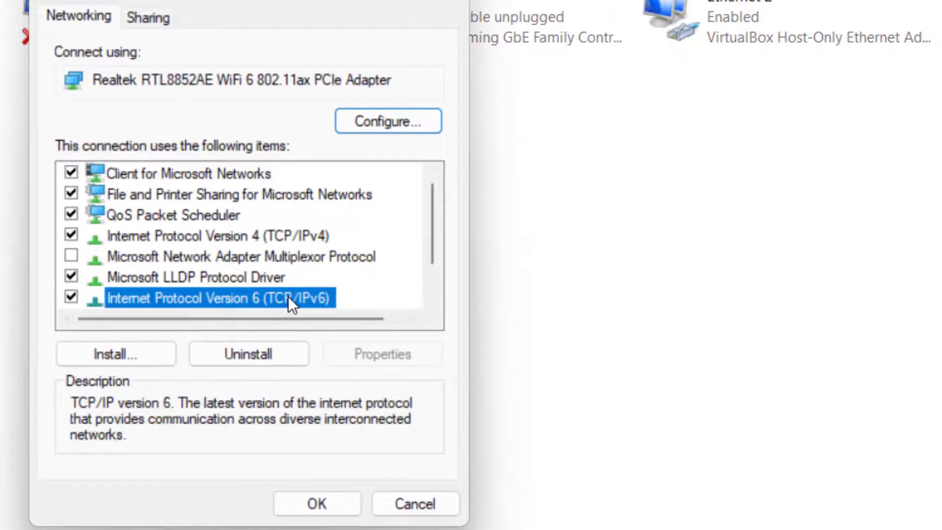
click(71, 298)
click(285, 234)
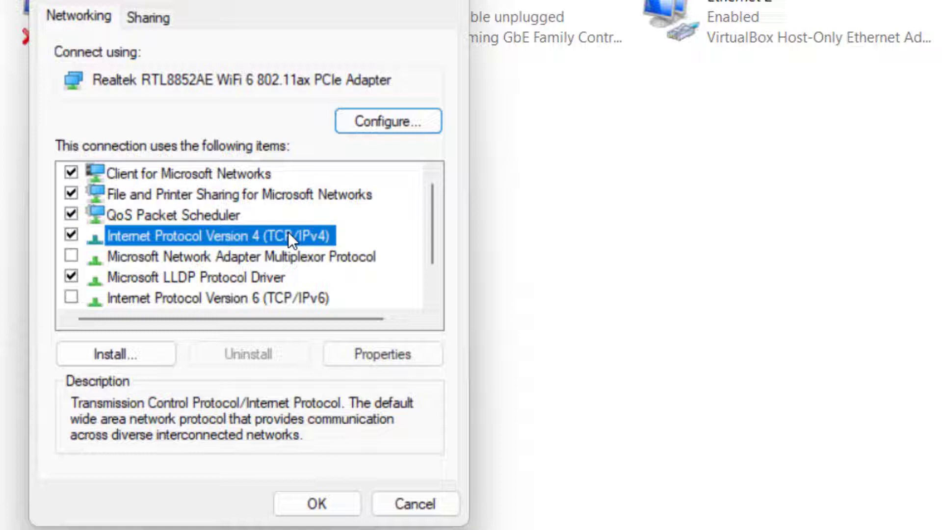
click(383, 354)
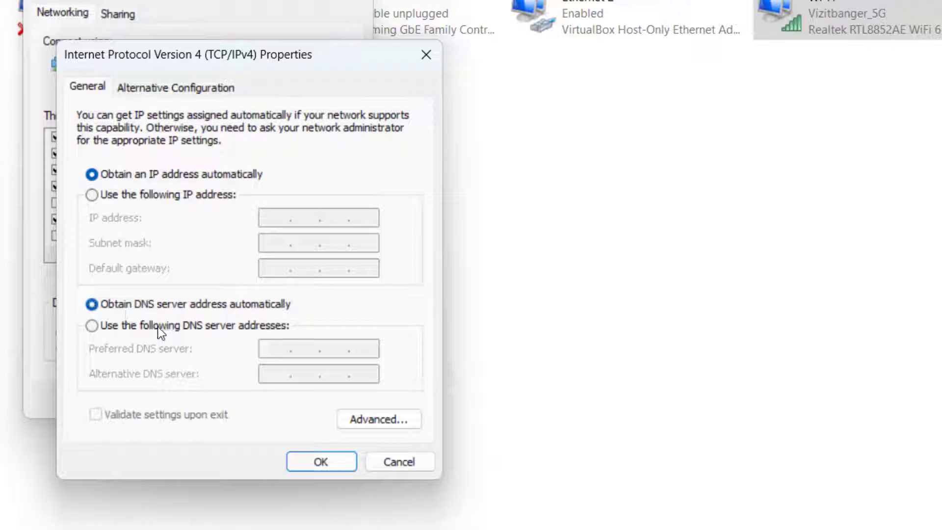
Step: Set Wi-Fi DNS servers to 8.8.8.8 and 8.8.4.4, then close the adapter properties
click(118, 327)
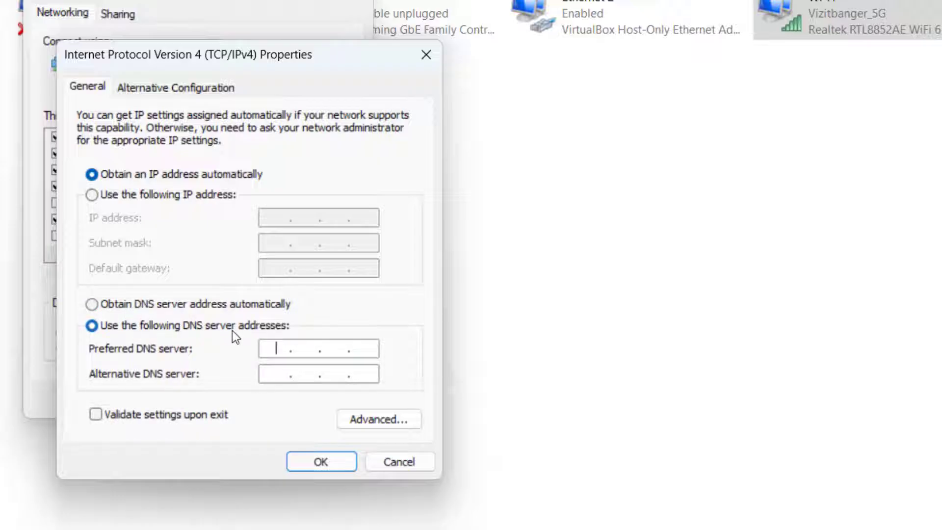
text(8.8.8.8)
key(Tab)
text(8.8.4.)
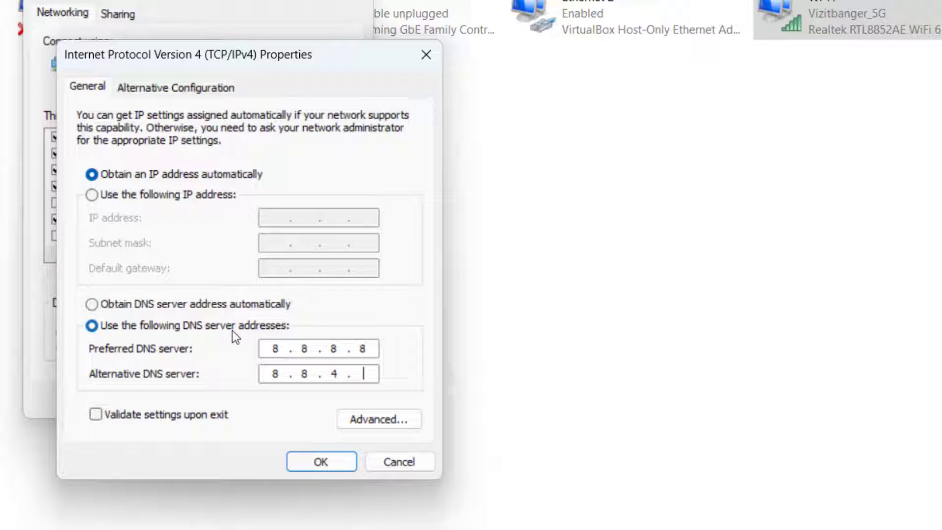
text(4)
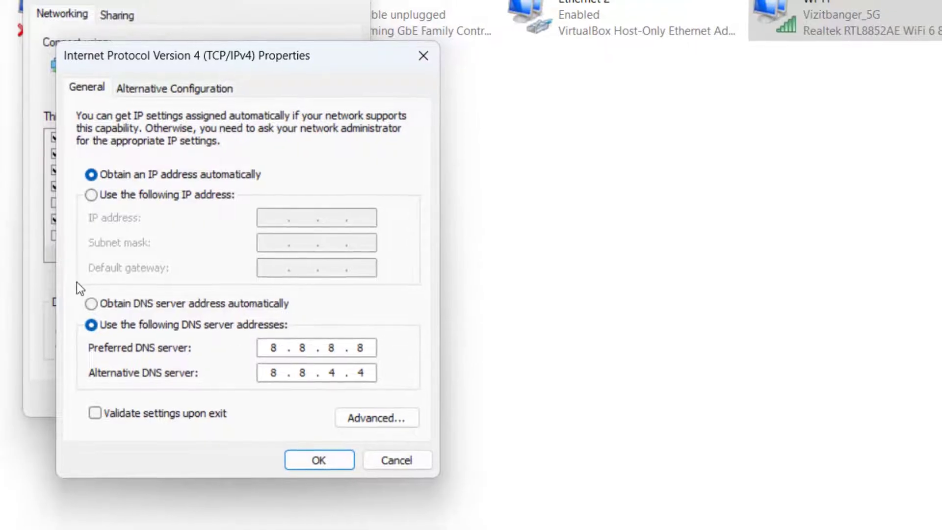
click(316, 456)
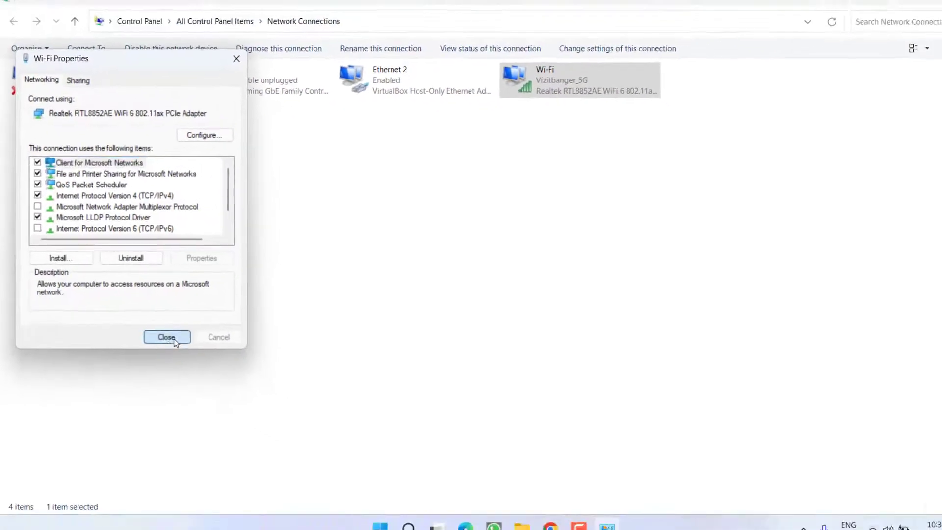
click(166, 336)
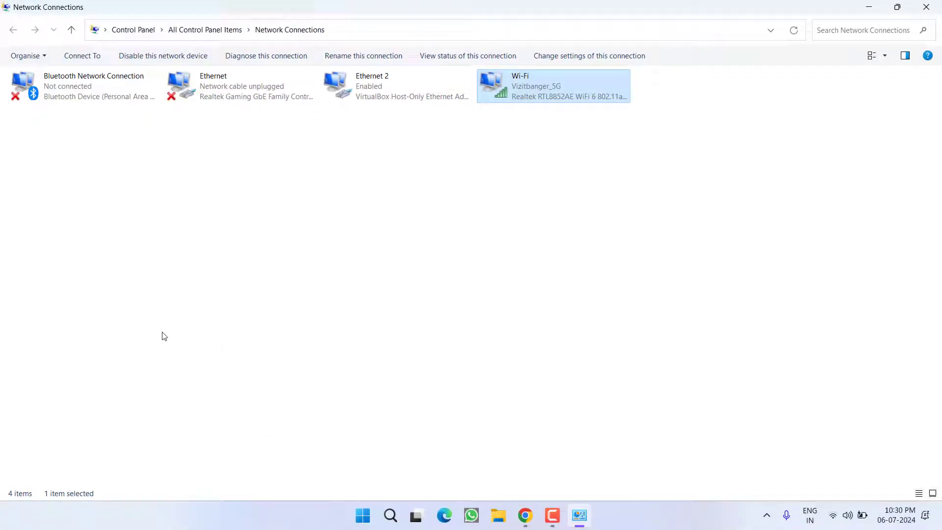
Step: Search Start for cmd and launch Command Prompt as administrator
click(362, 516)
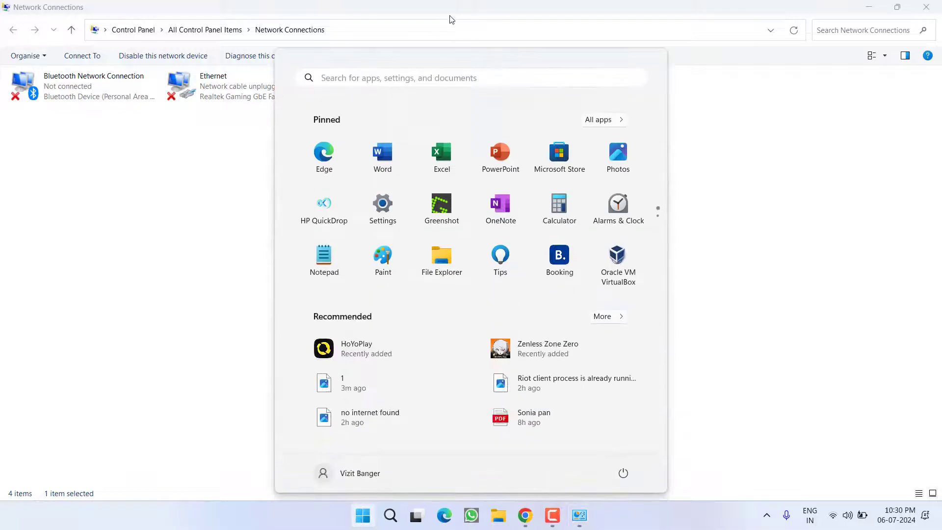
text(cmd)
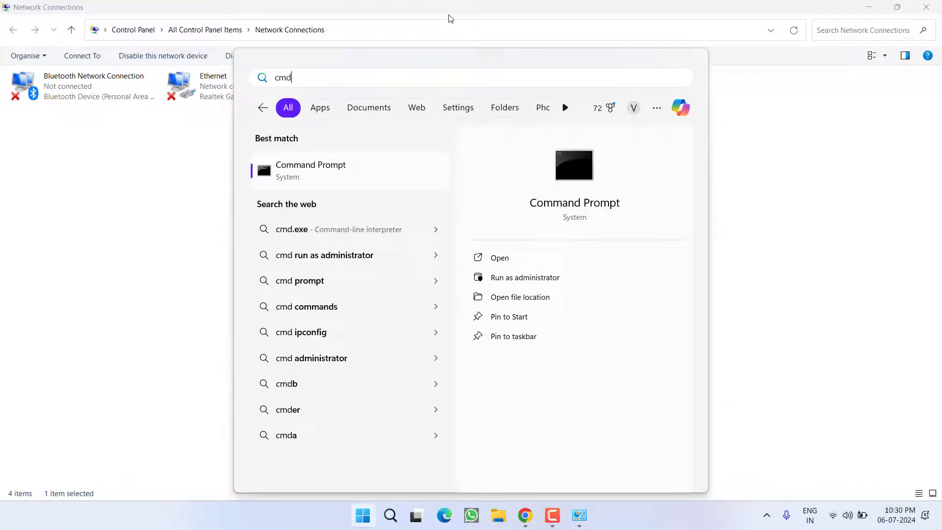
click(525, 278)
click(398, 358)
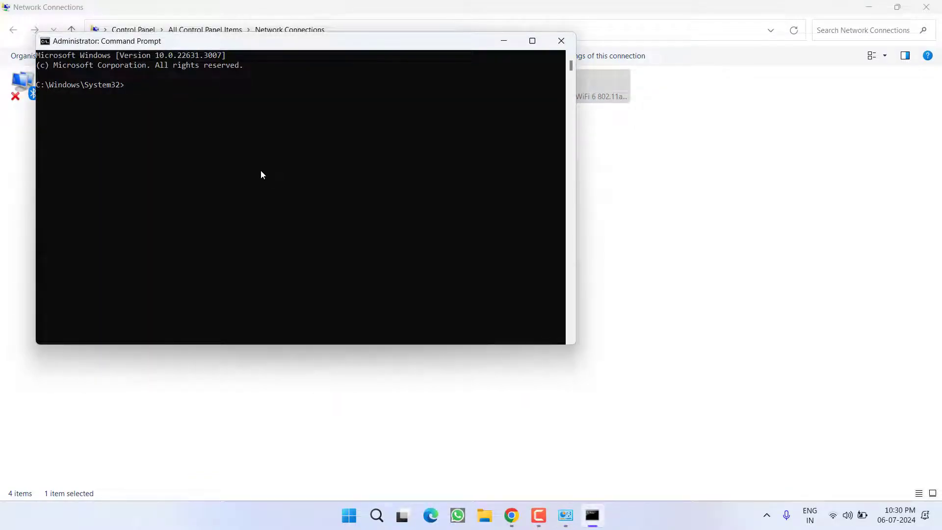
text(netsh int )
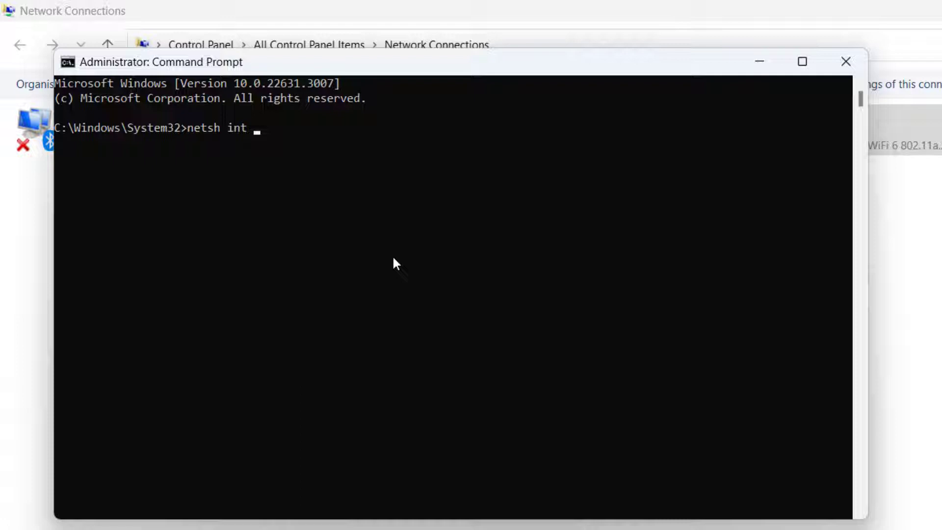
text(ip reset)
Step: Run netsh int ip reset, netsh winsock reset, ipconfig /renew, /release and /flushdns
key(Return)
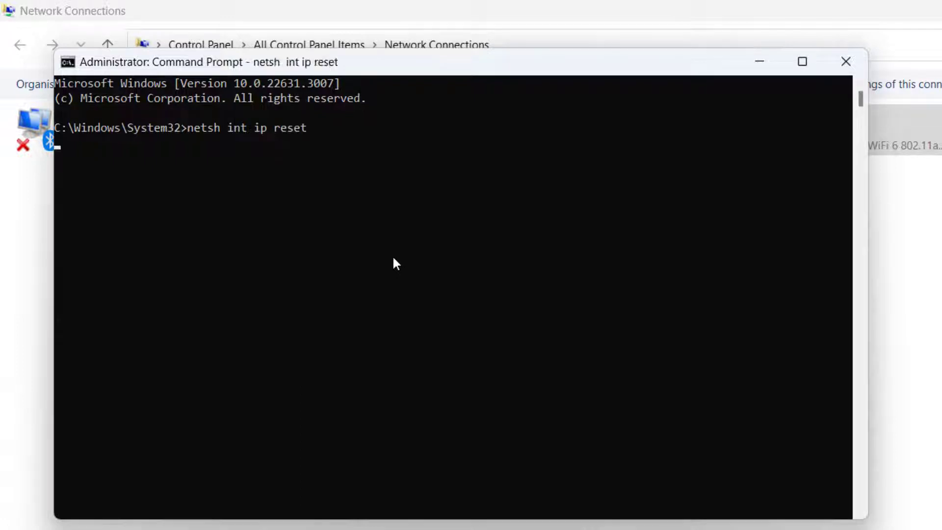
text(net)
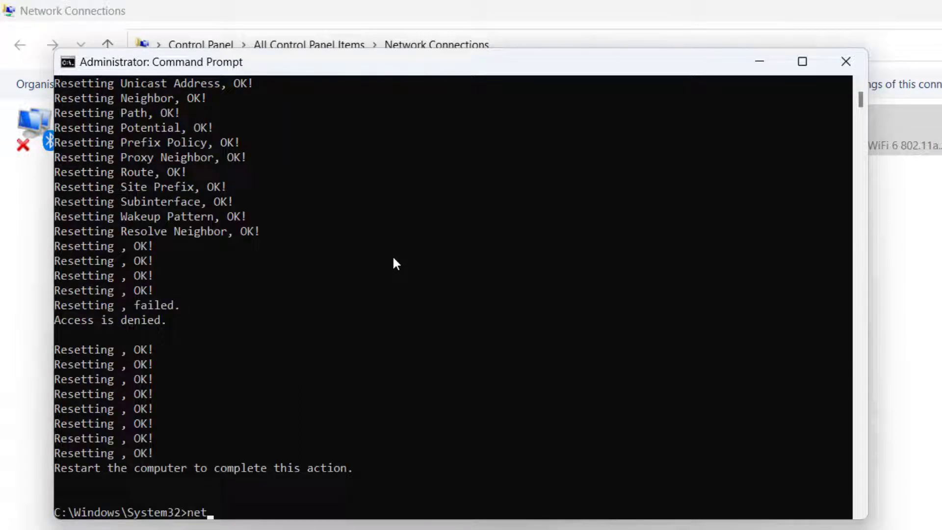
text(sh winsock )
text(reset)
key(Return)
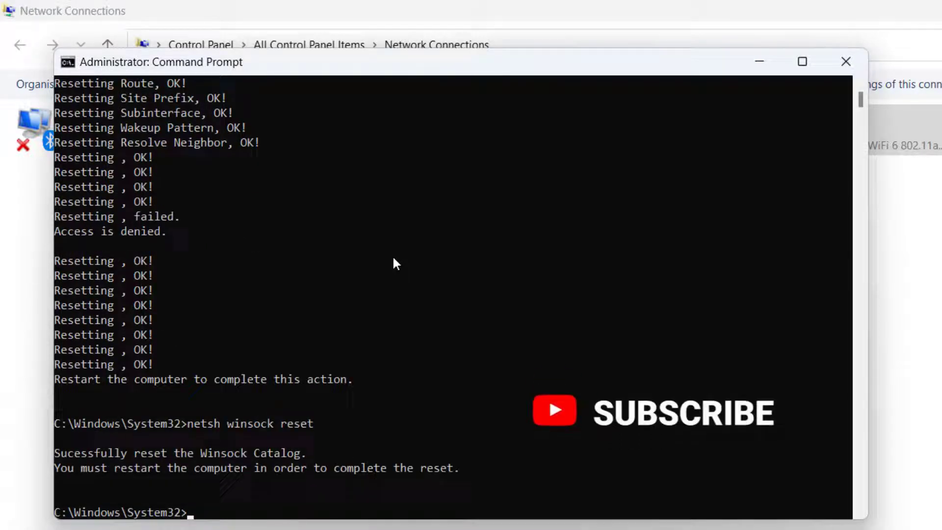
text(ipconfi)
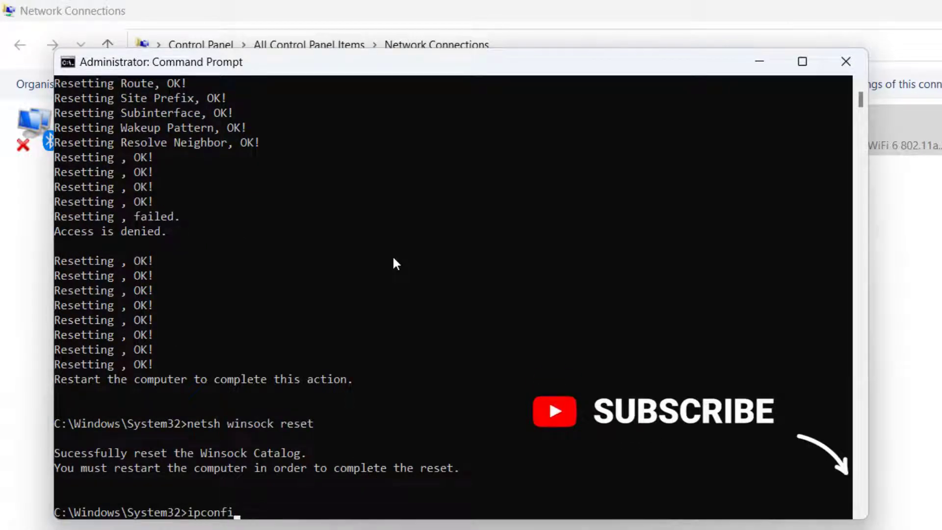
text(g /renew)
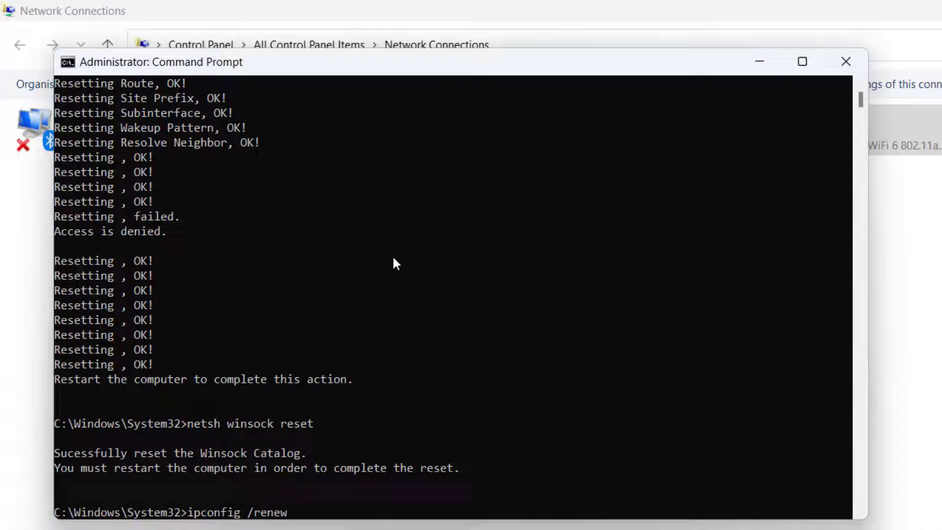
key(Return)
text(ipcon)
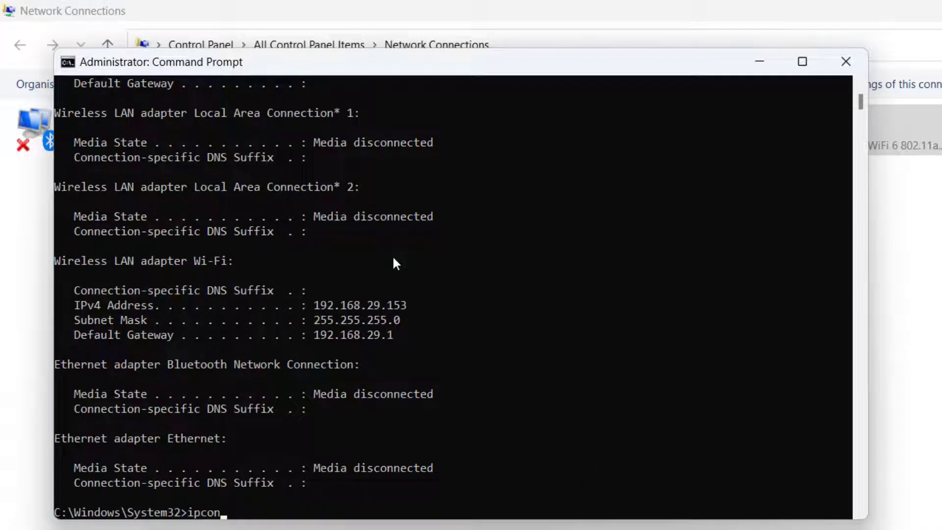
text(fig /rele)
text(ase)
key(Return)
text(i)
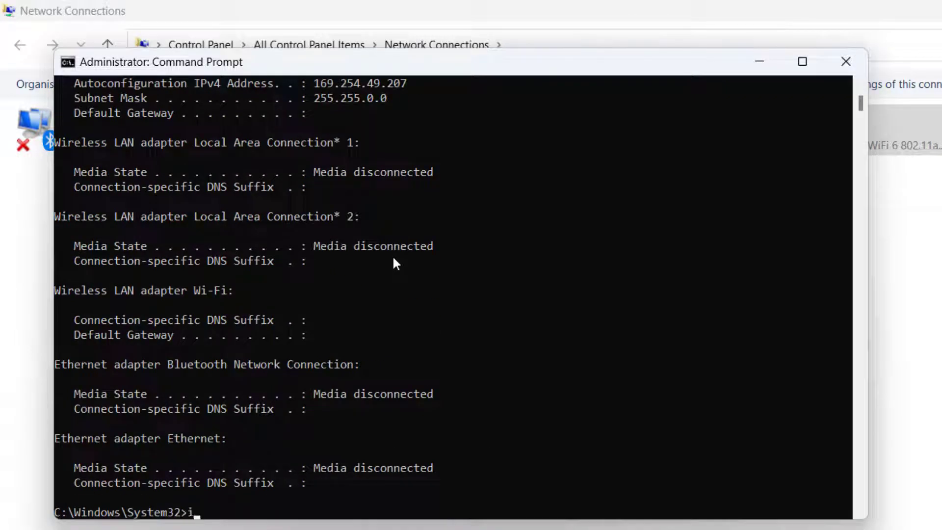
text(pconfig)
text( /flushdns)
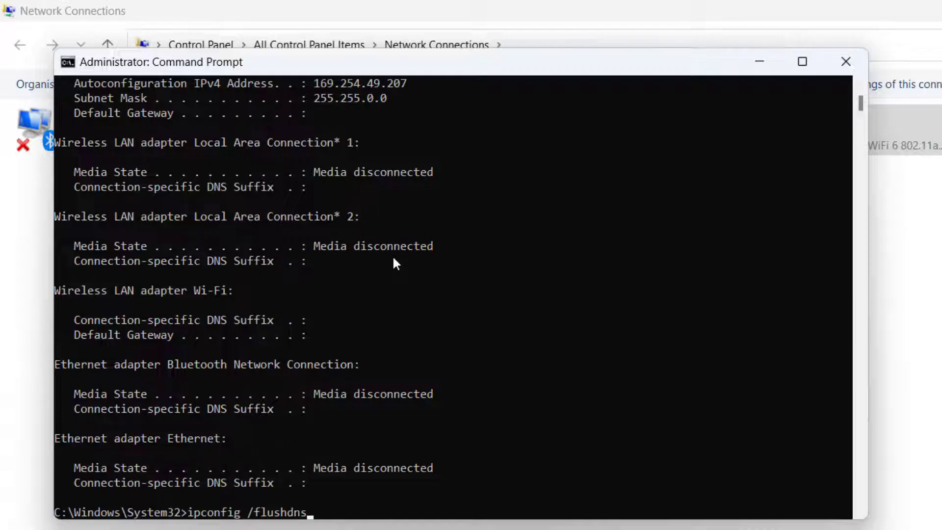
key(Return)
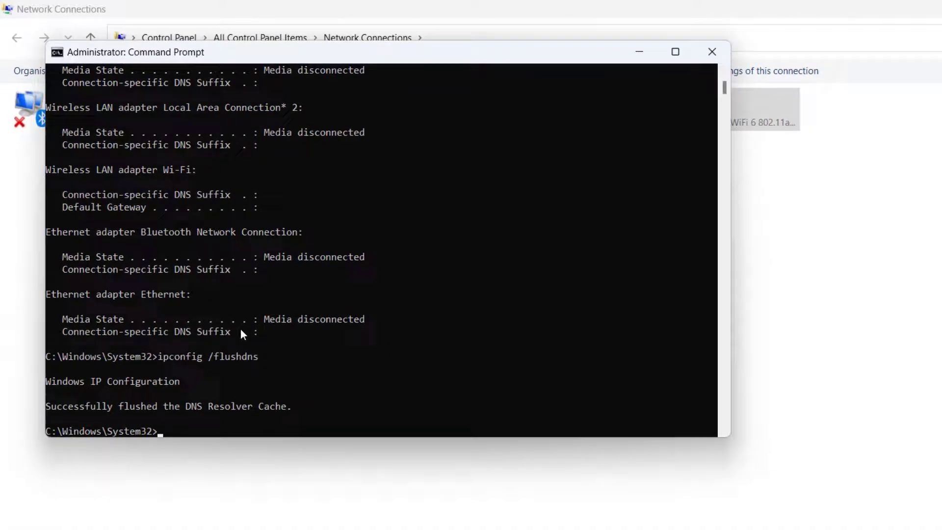
Step: Close the admin Command Prompt and minimize Network Connections
click(562, 37)
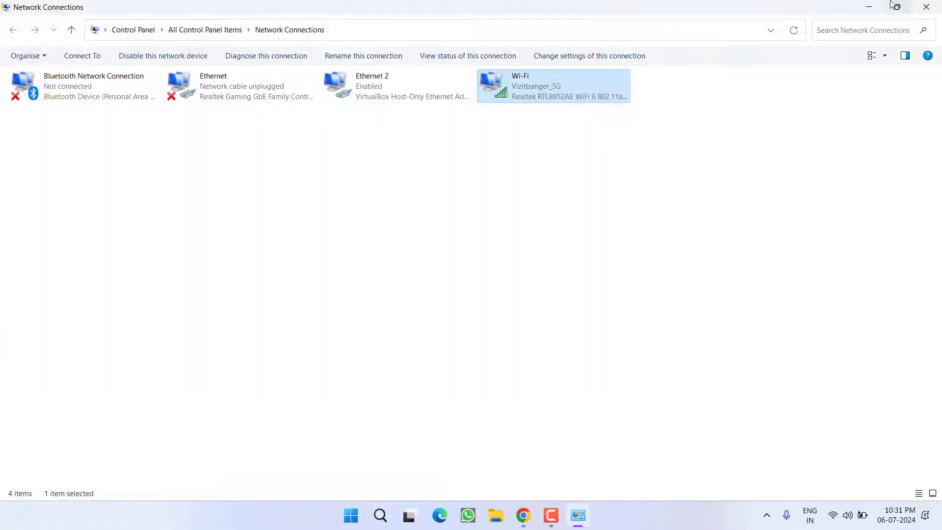
click(868, 7)
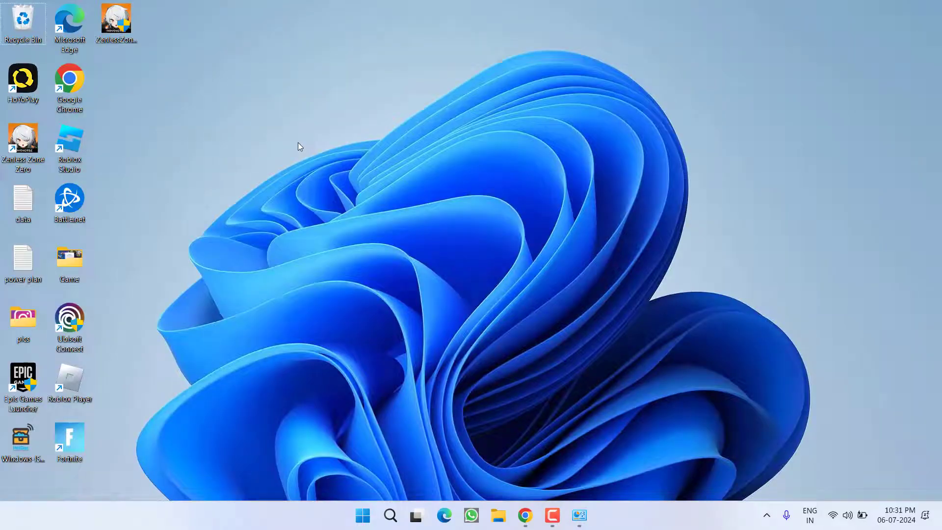